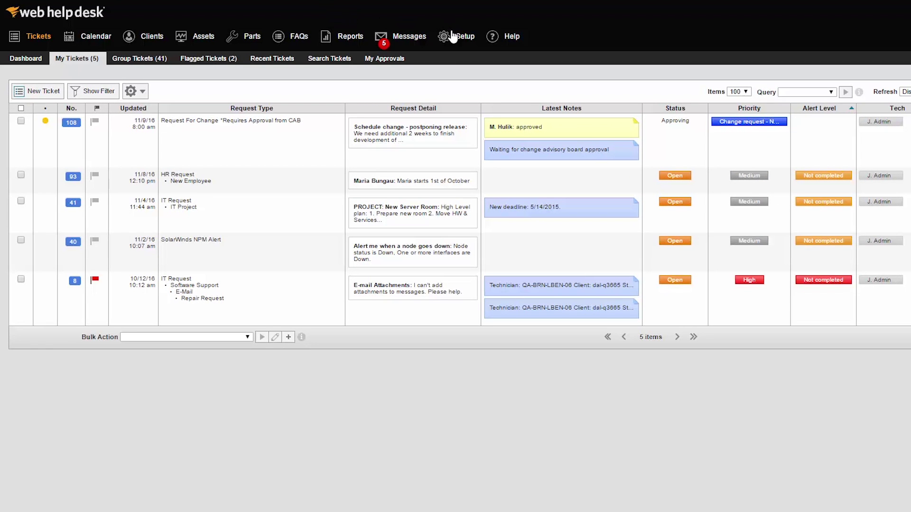
Step: Open the WMI Discovery entry under Setup's asset Discovery Connections
left_click(452, 35)
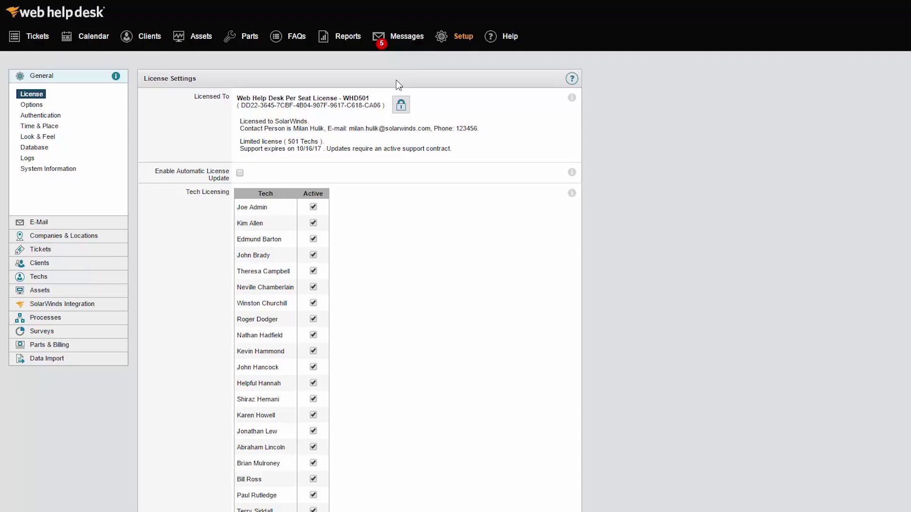
left_click(53, 290)
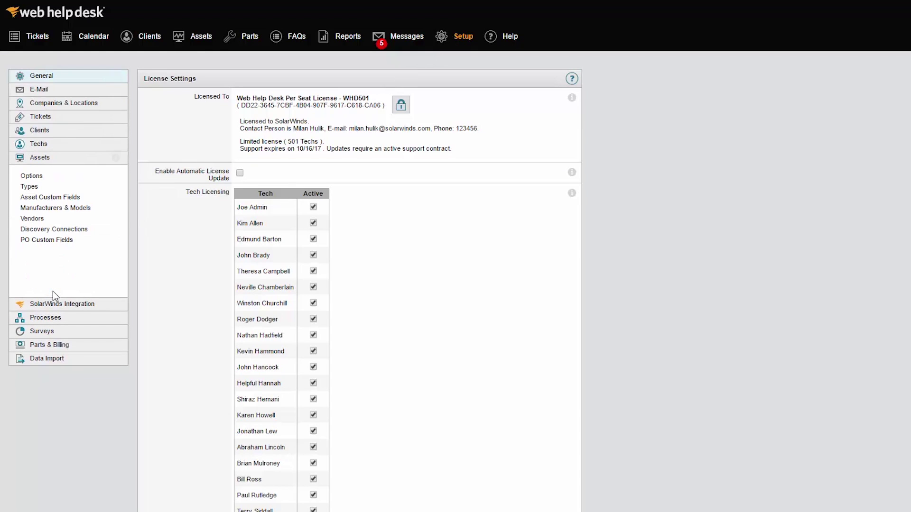
left_click(52, 229)
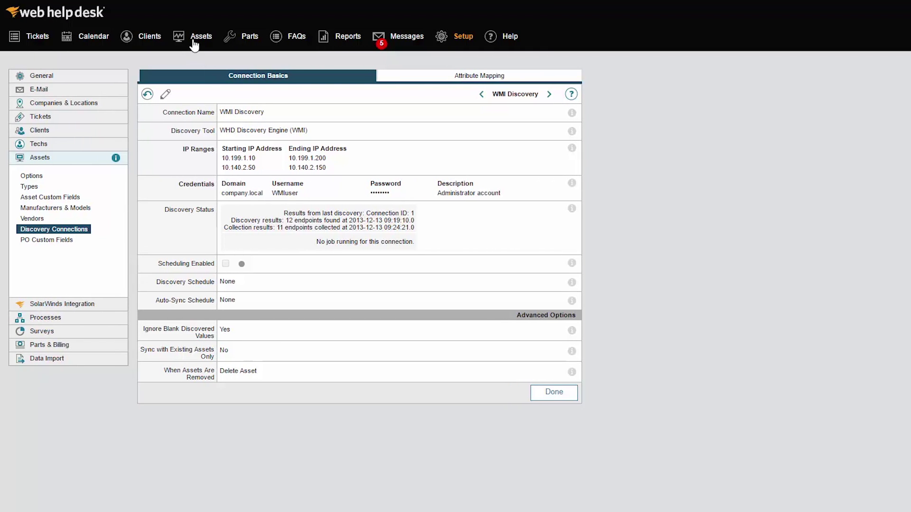
Step: View asset 130, the Apple iMac, with its details and ticket history
left_click(194, 46)
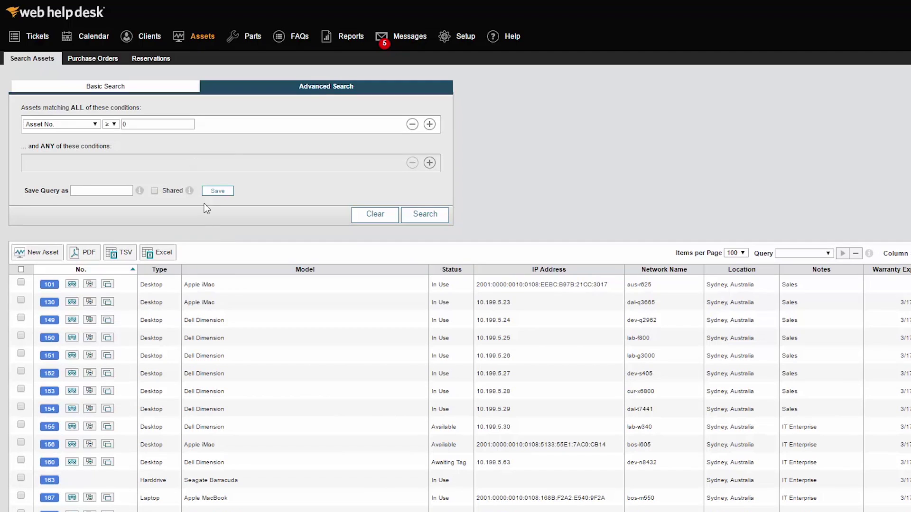
left_click(242, 303)
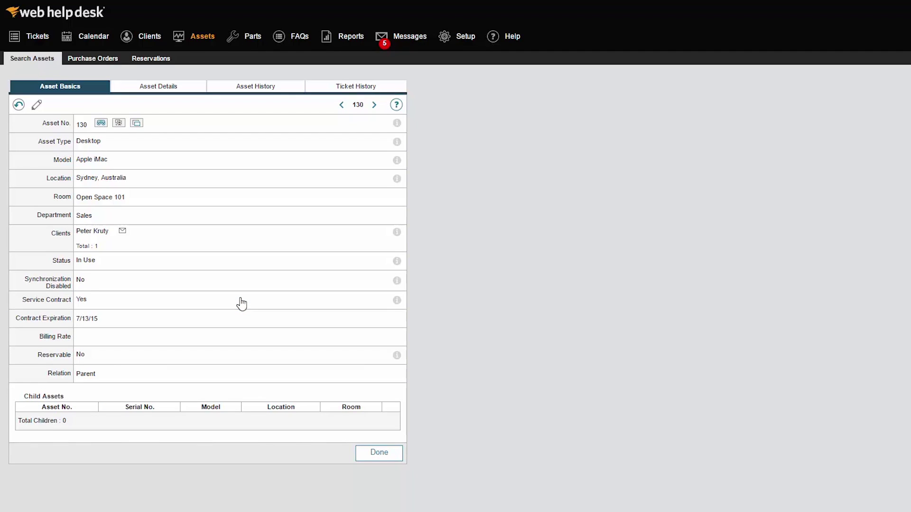
left_click(177, 89)
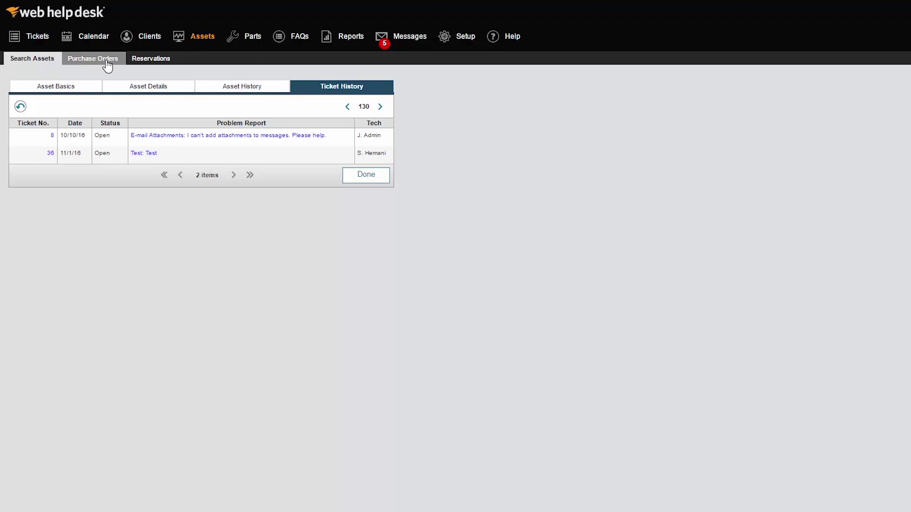
left_click(107, 65)
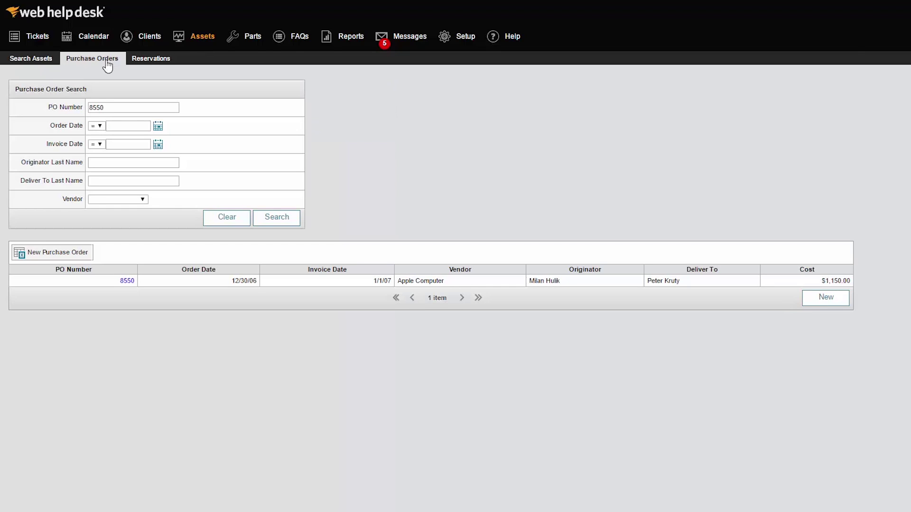
Step: Open PO 8550 and start a new reservation for Demo Client
left_click(127, 282)
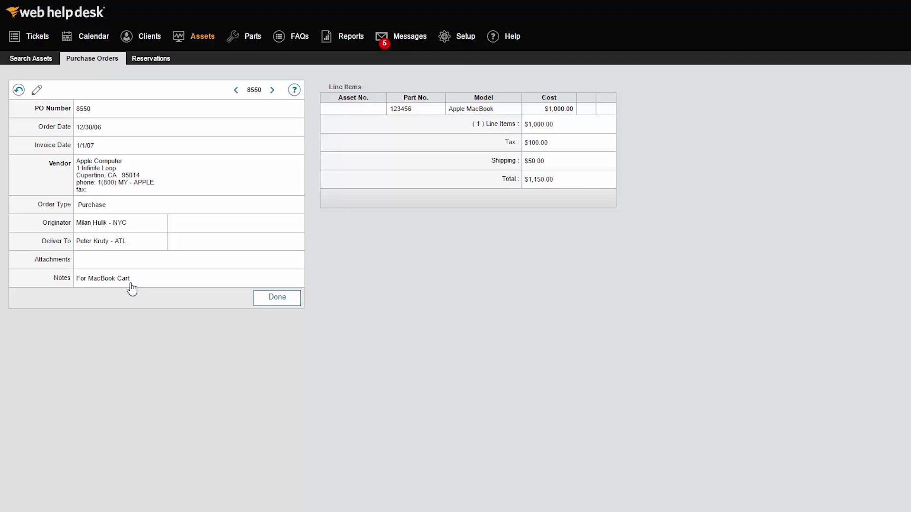
left_click(169, 62)
left_click(70, 247)
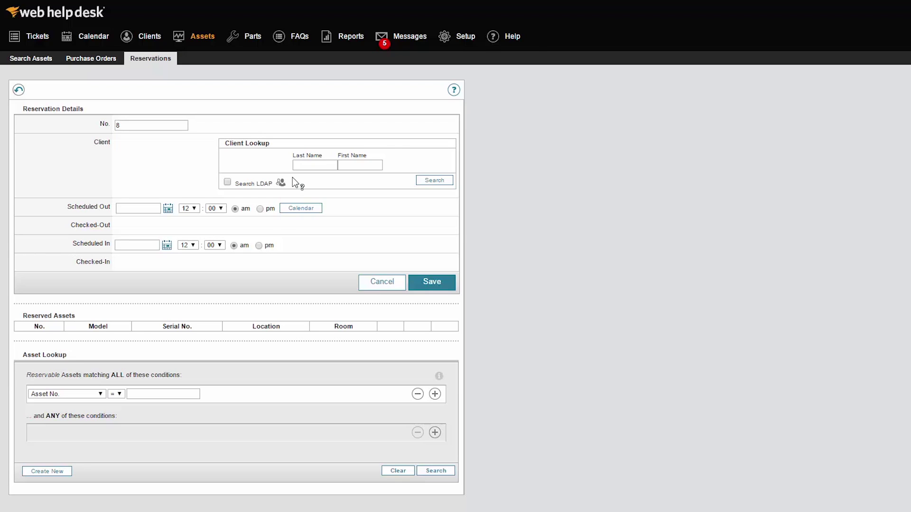
left_click(423, 184)
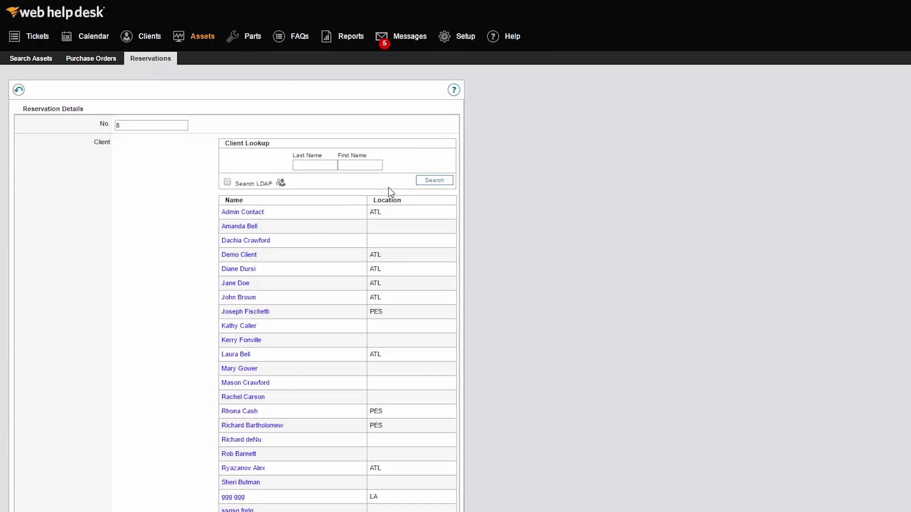
left_click(251, 255)
Step: Schedule the reservation out on 05/23/17 and back in on 05/29/17
left_click(166, 209)
left_click(207, 185)
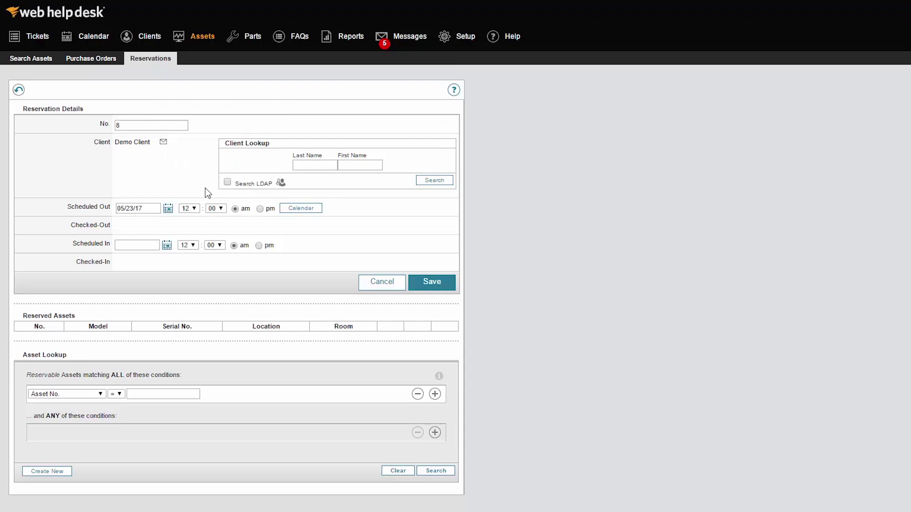
left_click(166, 245)
left_click(189, 231)
left_click(37, 40)
Step: Set the asset options' overdue reminder interval to 1 business day
left_click(458, 37)
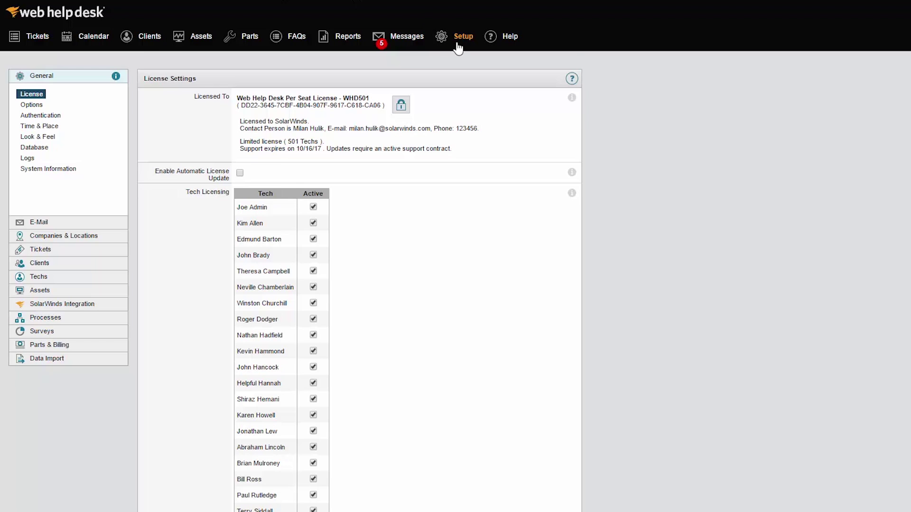
left_click(39, 289)
left_click(32, 175)
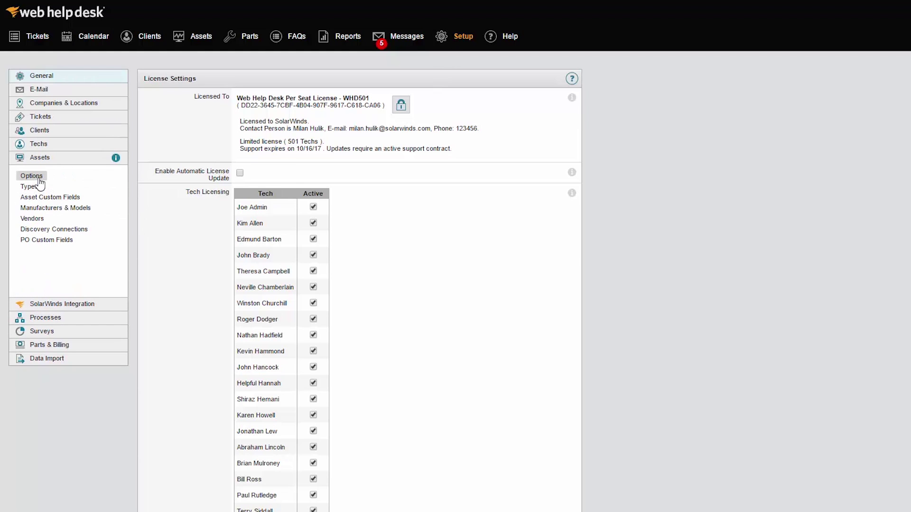
left_click(290, 170)
left_click(280, 201)
left_click(247, 190)
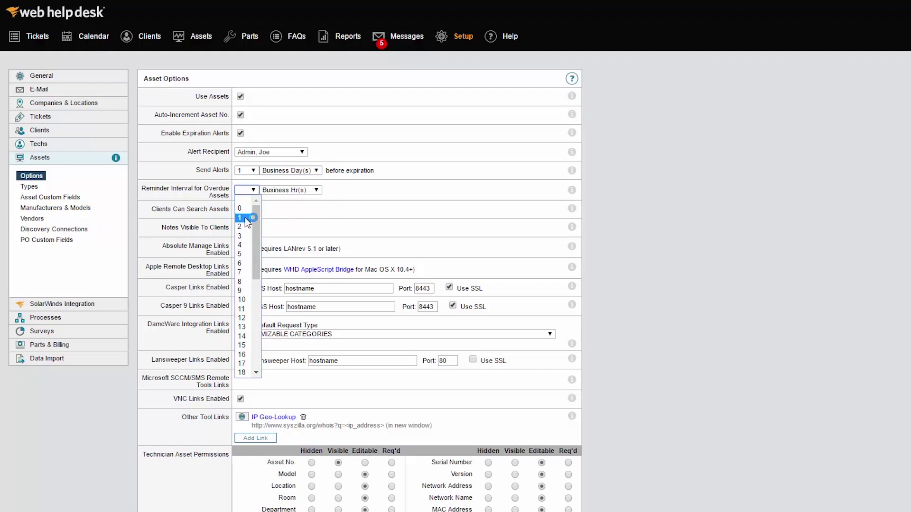
left_click(243, 210)
left_click(290, 189)
left_click(285, 206)
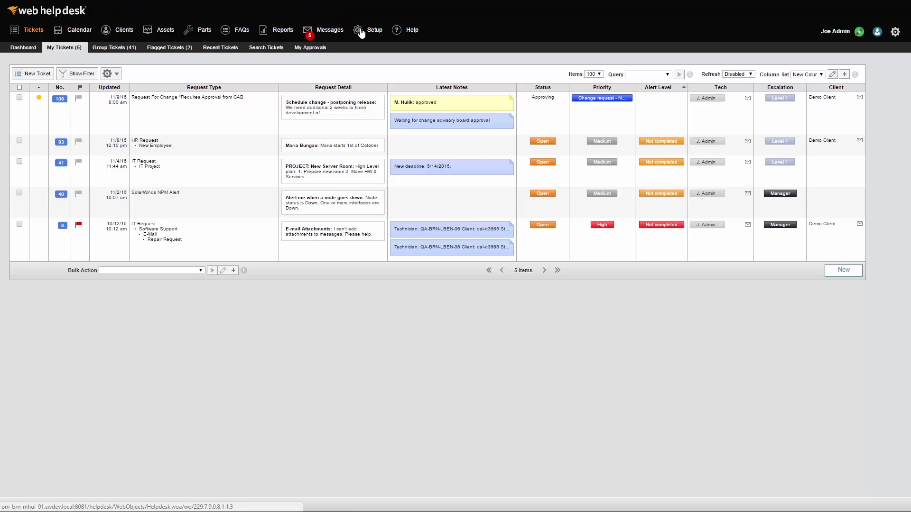
left_click(361, 30)
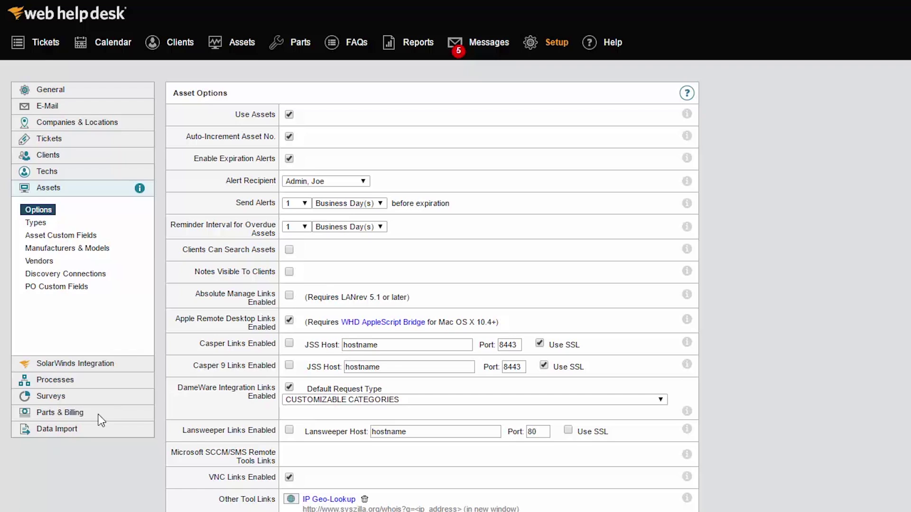
Step: Check the Import Assets page, then view the WMI Discovery connection details
left_click(56, 429)
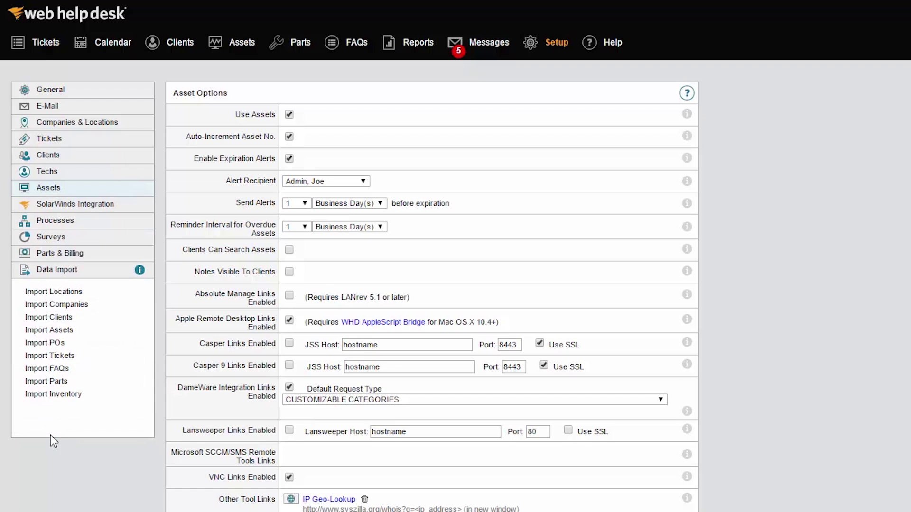
left_click(60, 339)
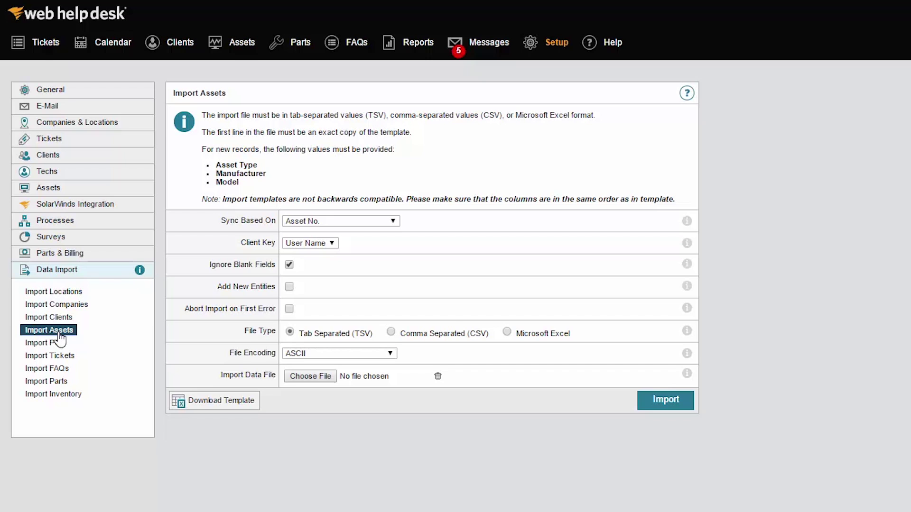
left_click(53, 189)
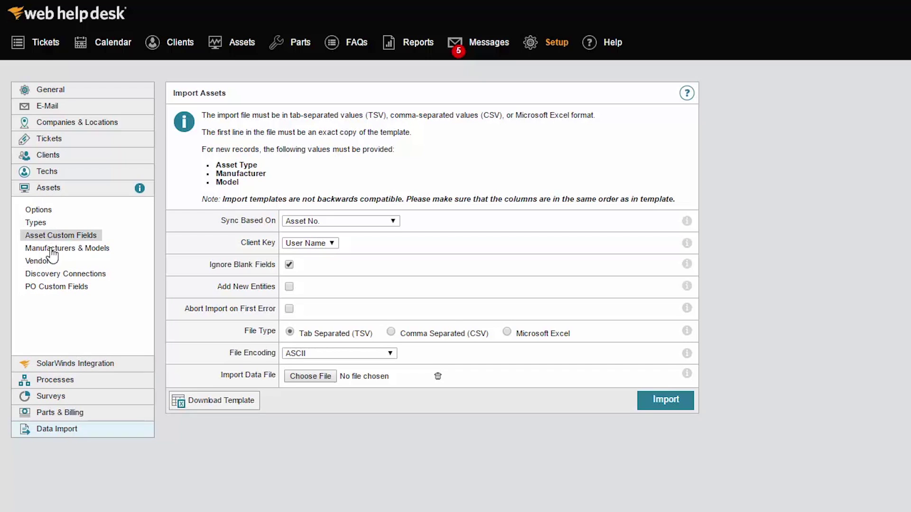
left_click(52, 273)
left_click(198, 124)
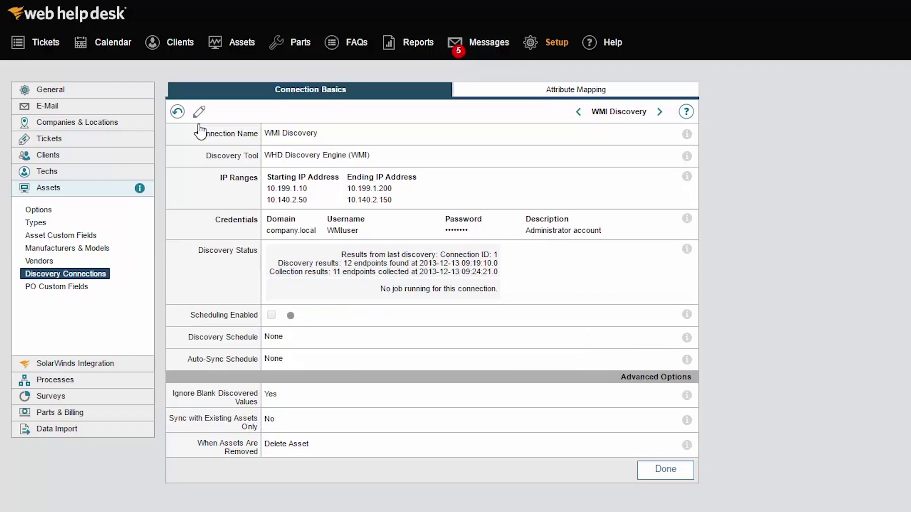
Step: Launch a DameWare remote control session to an asset from the inventory list
left_click(221, 51)
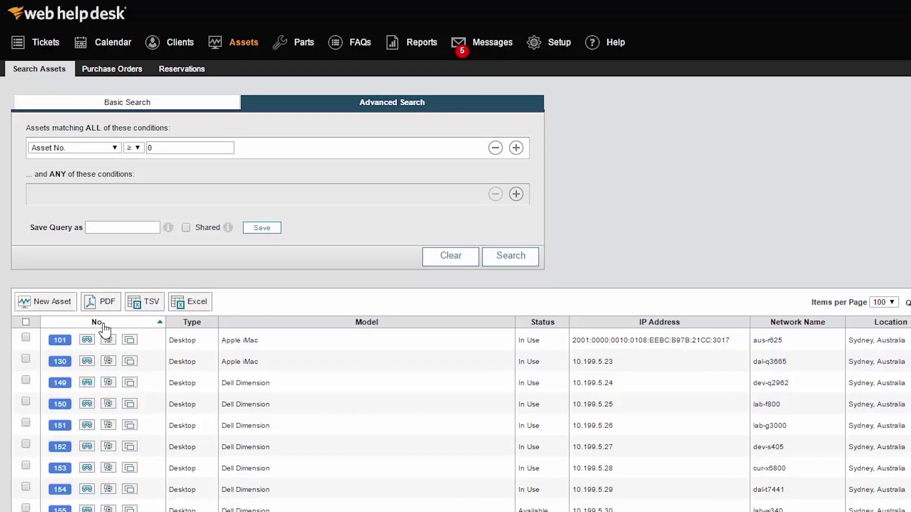
left_click(107, 340)
Step: Run the 'Asset count by Location, Asset Type and Asset Status' report and view its charts
left_click(393, 44)
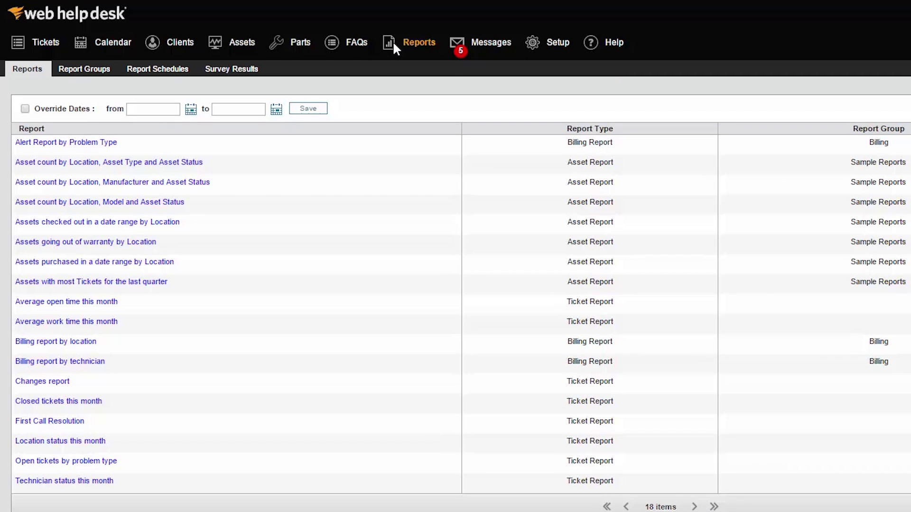
left_click(194, 162)
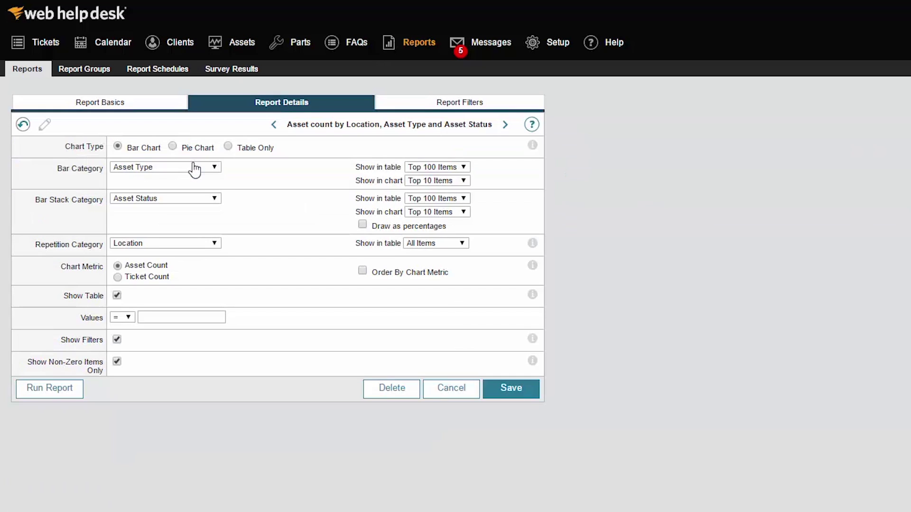
left_click(65, 395)
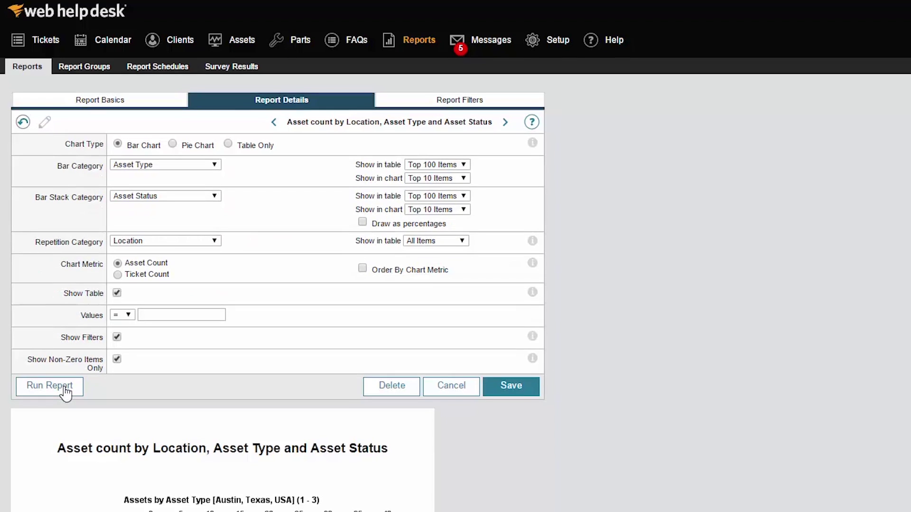
scroll(41, 390, "down", 1)
scroll(42, 392, "down", 7)
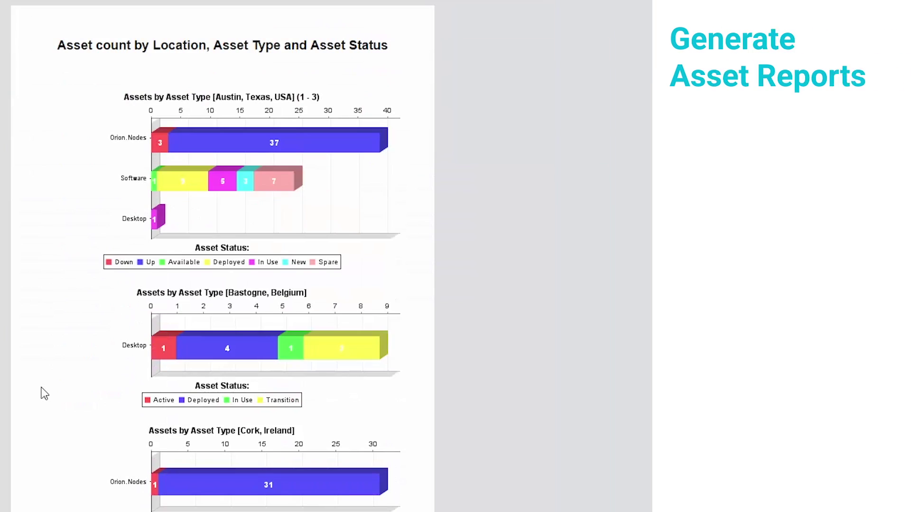